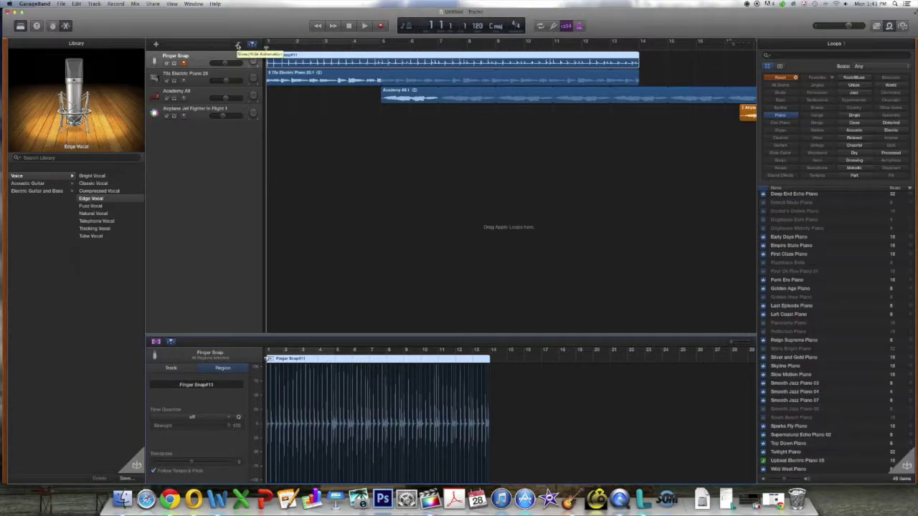
Reveal flat Volume automation lanes beneath all four tracks.
left_click(238, 45)
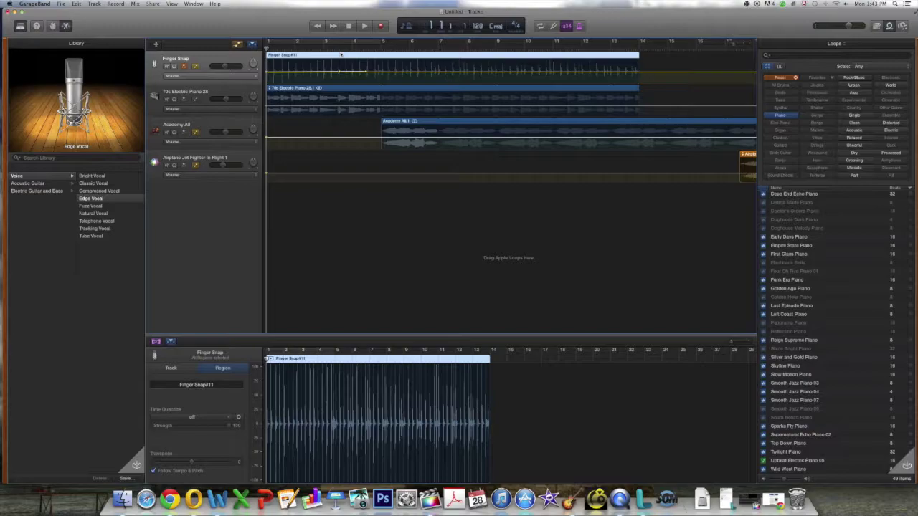
While the song plays, add Finger Snap volume points at bars 4 and 13, lowering bar 4 toward -8.4 dB.
key("space")
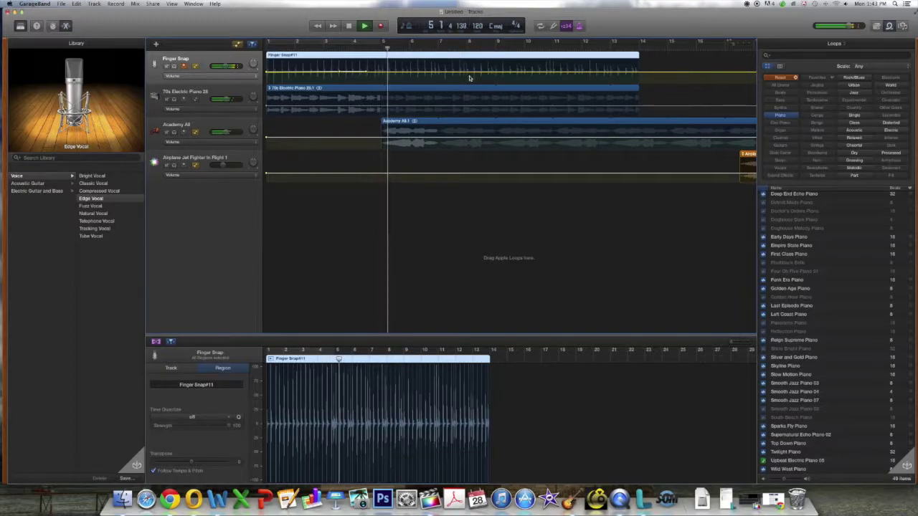
left_click(635, 72)
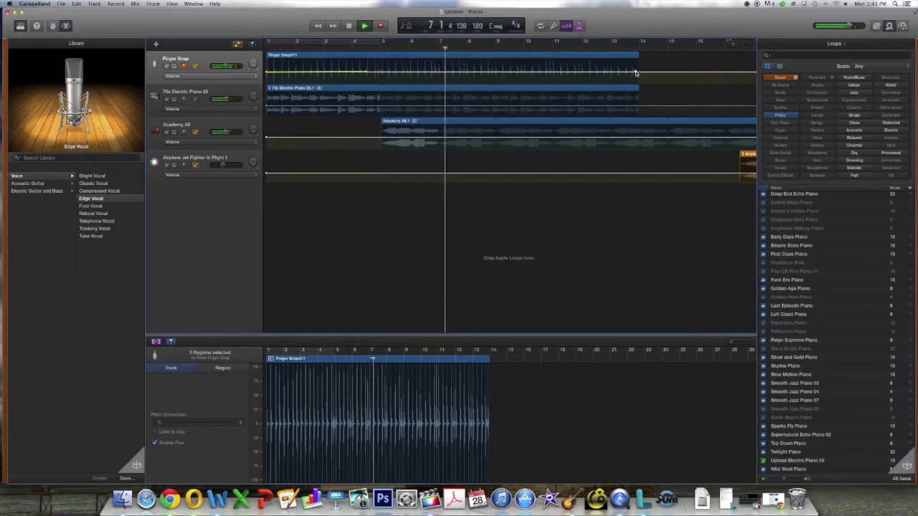
left_click_drag(635, 71, 635, 72)
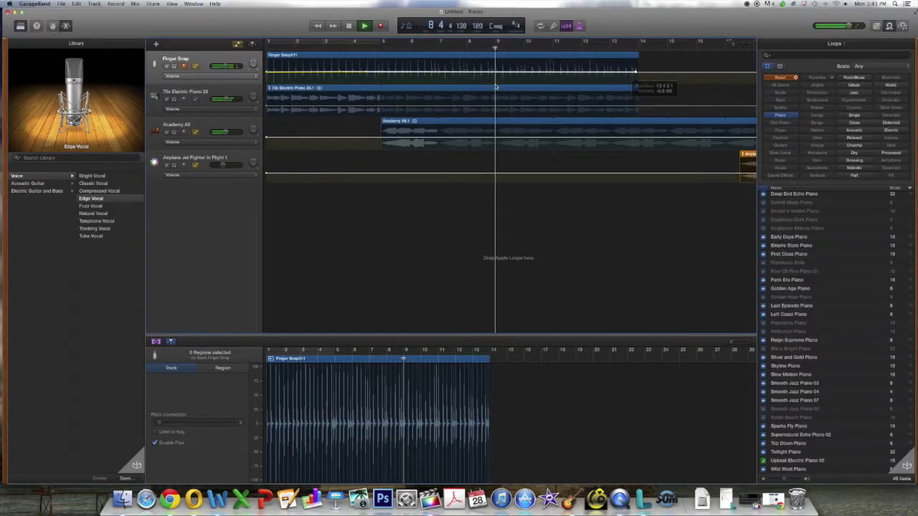
left_click(365, 72)
left_click_drag(365, 72, 365, 73)
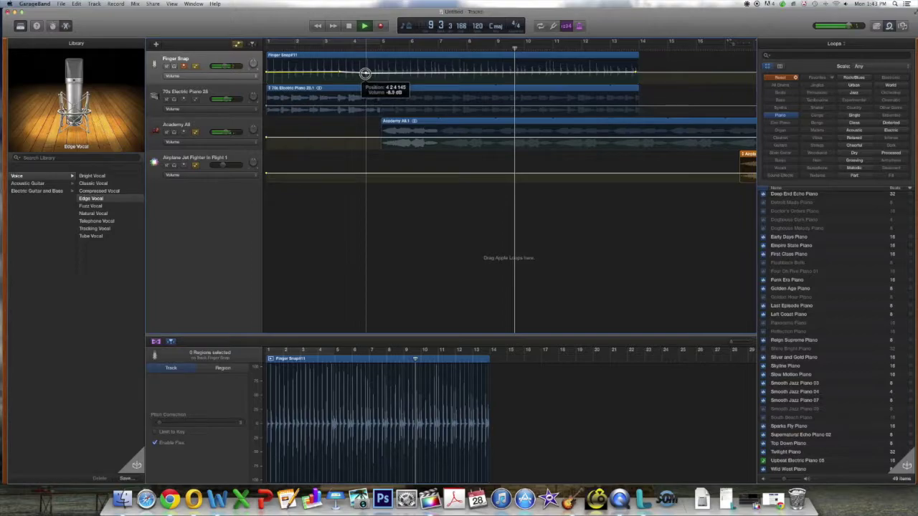
left_click(635, 73)
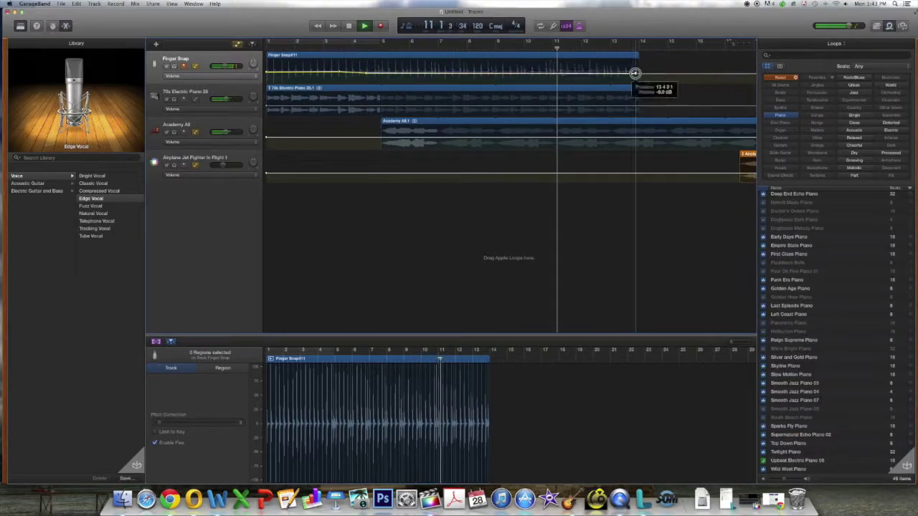
left_click_drag(635, 73, 635, 73)
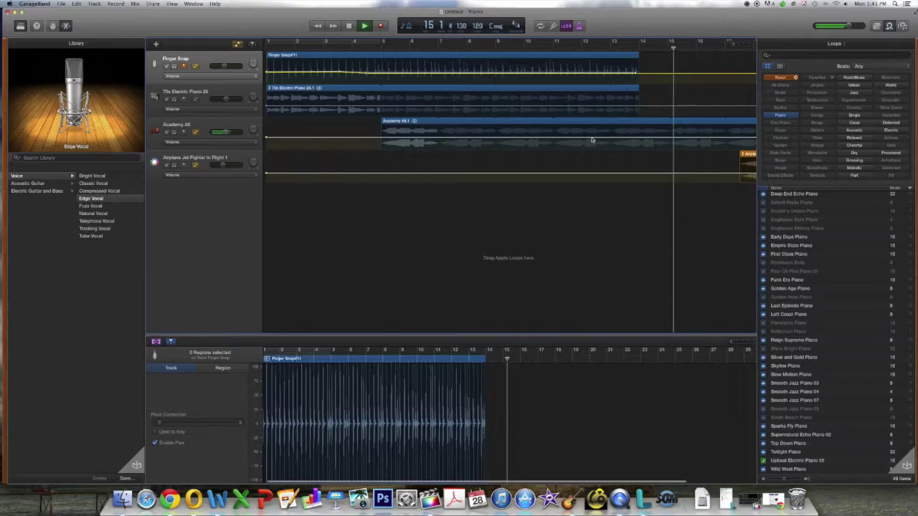
Add a fade-down volume point on Academy All, then stop playback and rewind to bar 10.
left_click_drag(592, 136, 591, 139)
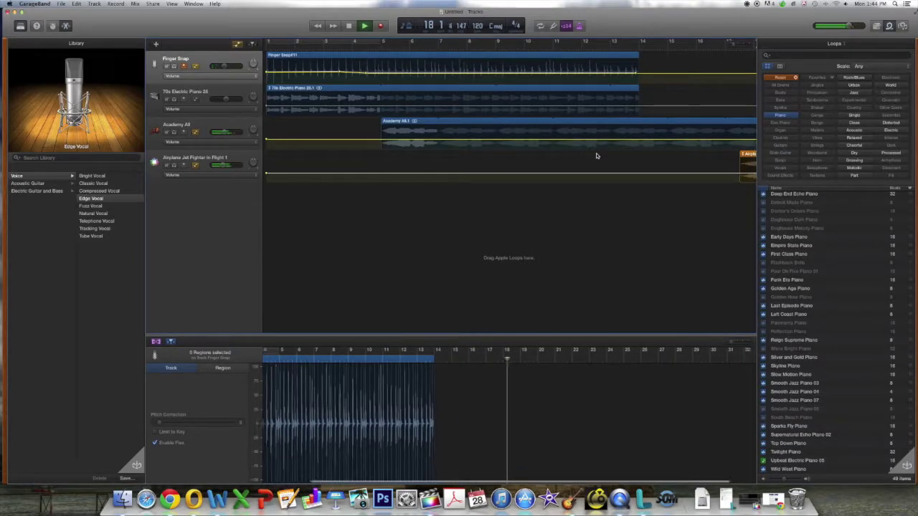
key("space")
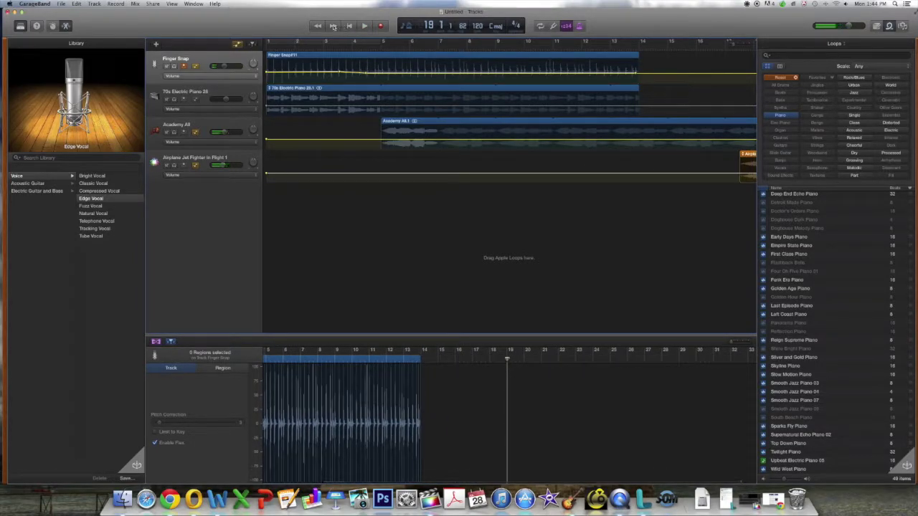
left_click(350, 26)
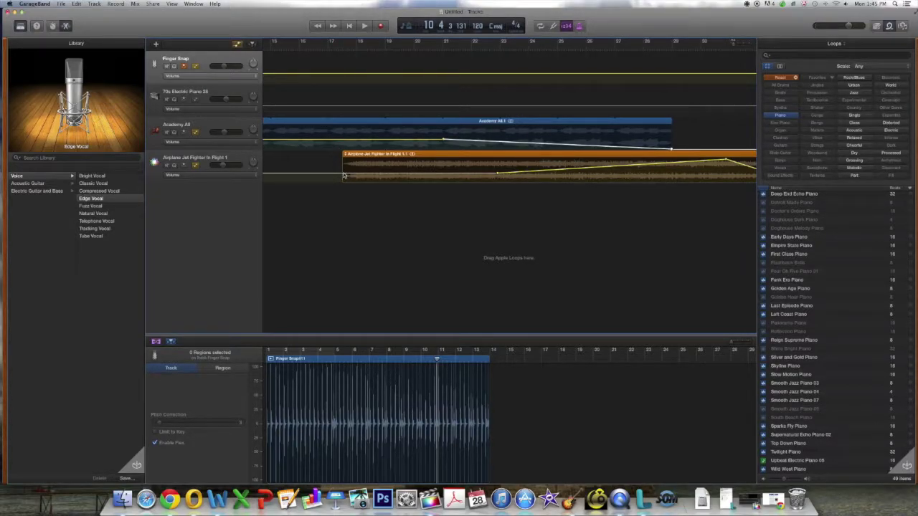
Add Airplane volume points at bars 17 and 30, swelling to about +4.5 dB, and rewind to the start.
left_click_drag(344, 175, 342, 178)
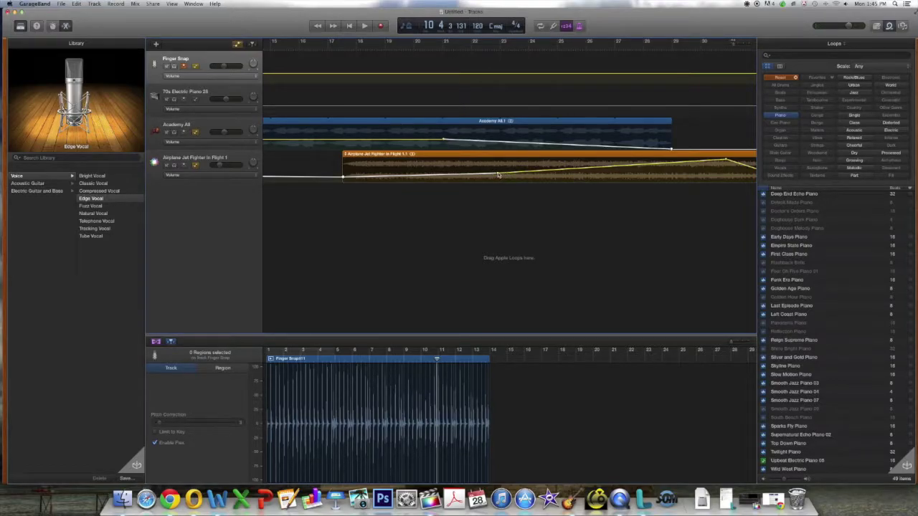
left_click_drag(497, 173, 497, 176)
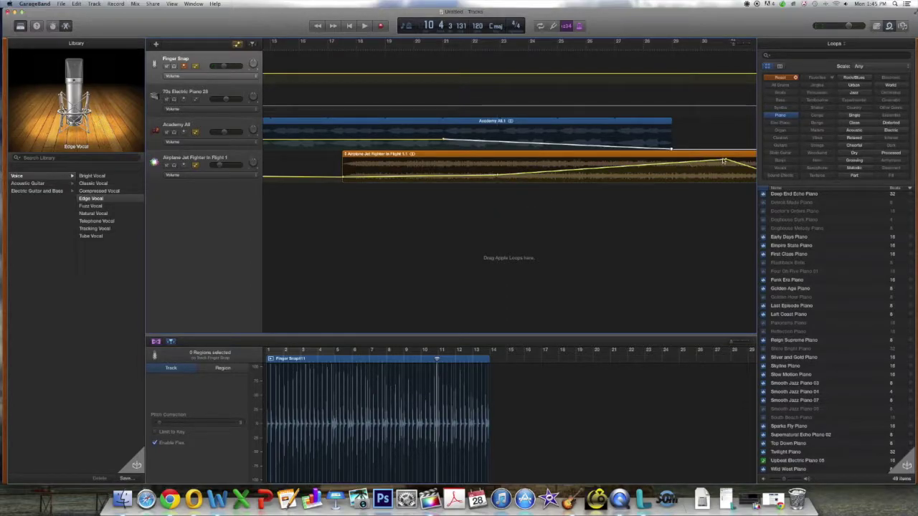
left_click_drag(726, 161, 726, 158)
scroll(645, 165, "right", 3)
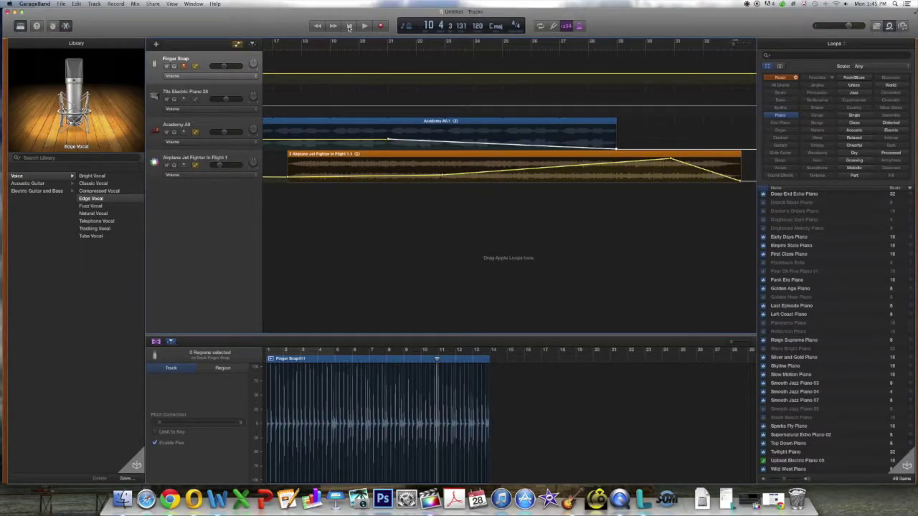
left_click(349, 26)
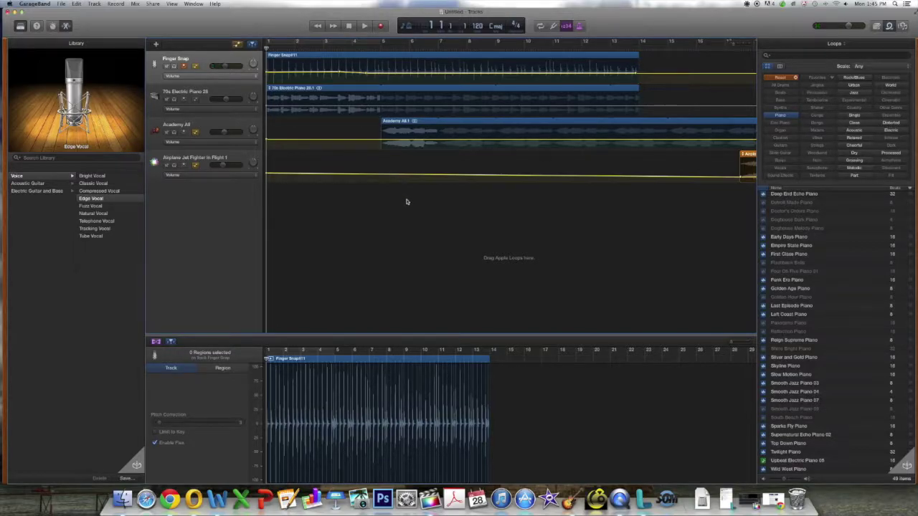
key("space")
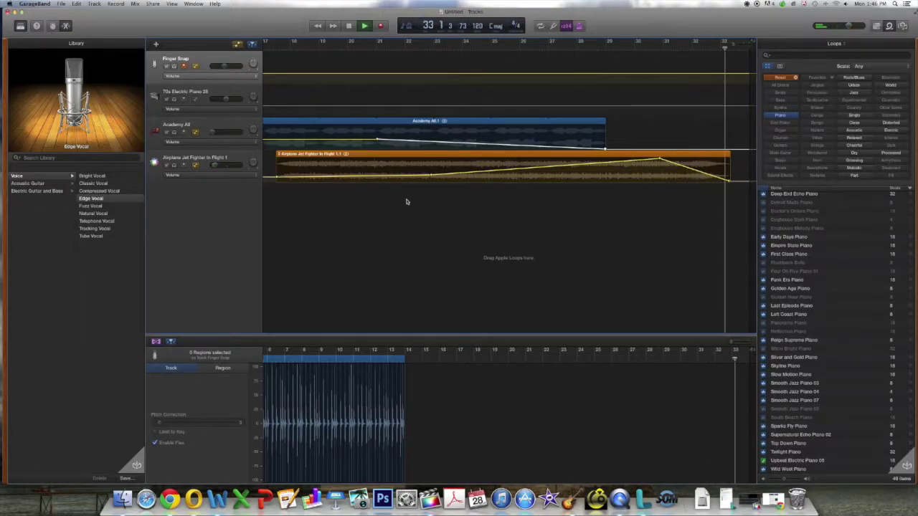
scroll(416, 172, "left", 10)
key("space")
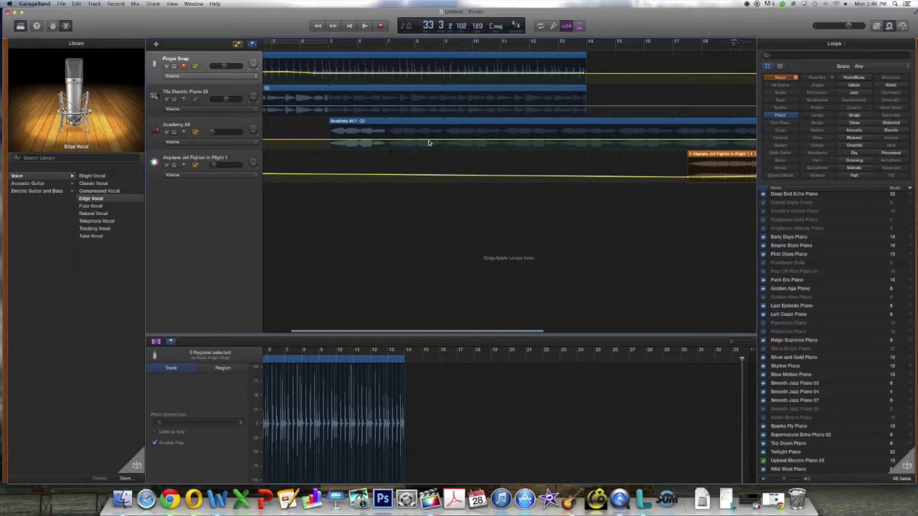
Add and fine-tune a Finger Snap volume point near bar 4.
scroll(429, 142, "left", 3)
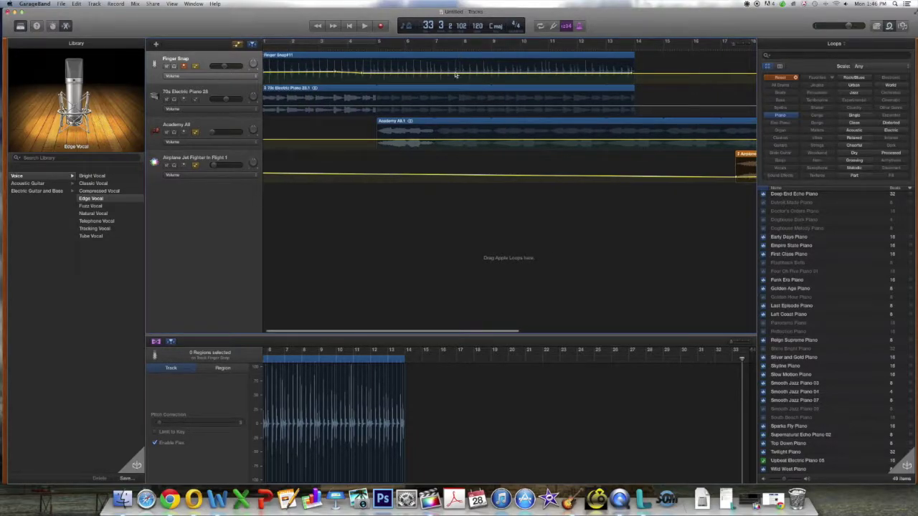
scroll(451, 75, "right", 1)
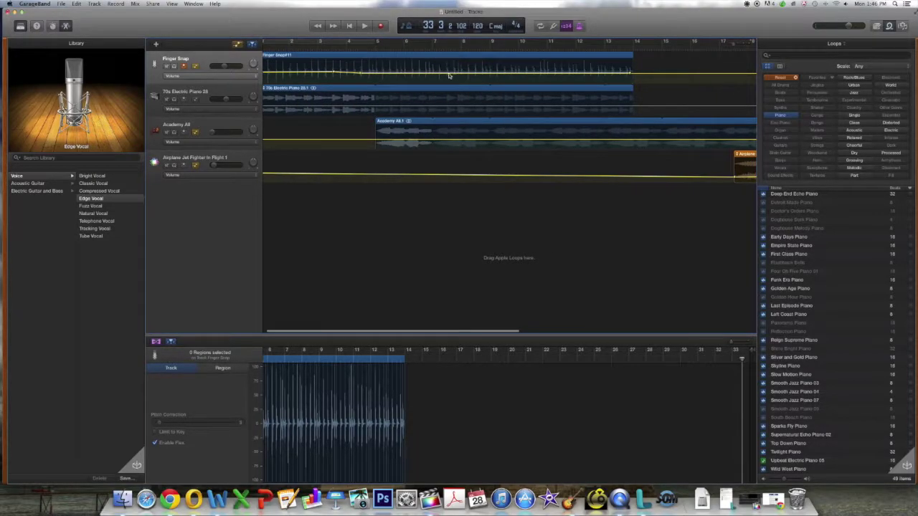
left_click(360, 73)
left_click_drag(360, 71, 360, 71)
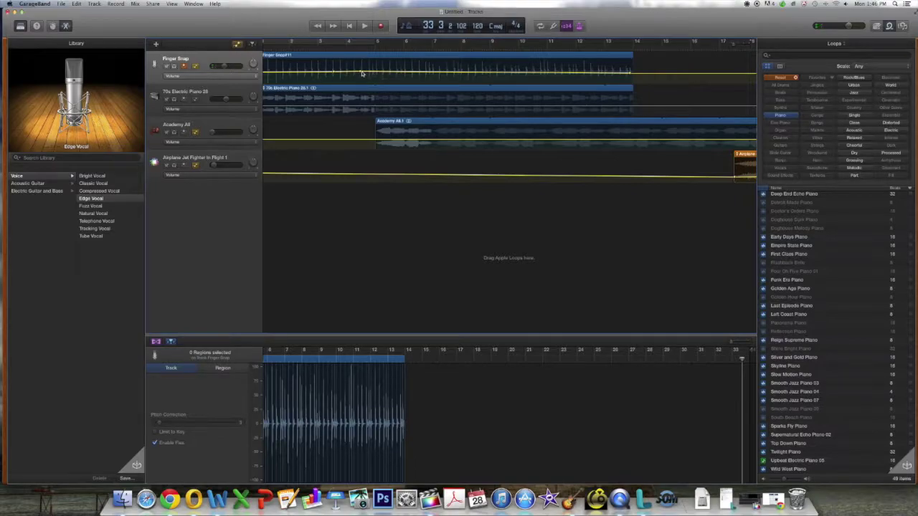
left_click_drag(360, 72, 360, 72)
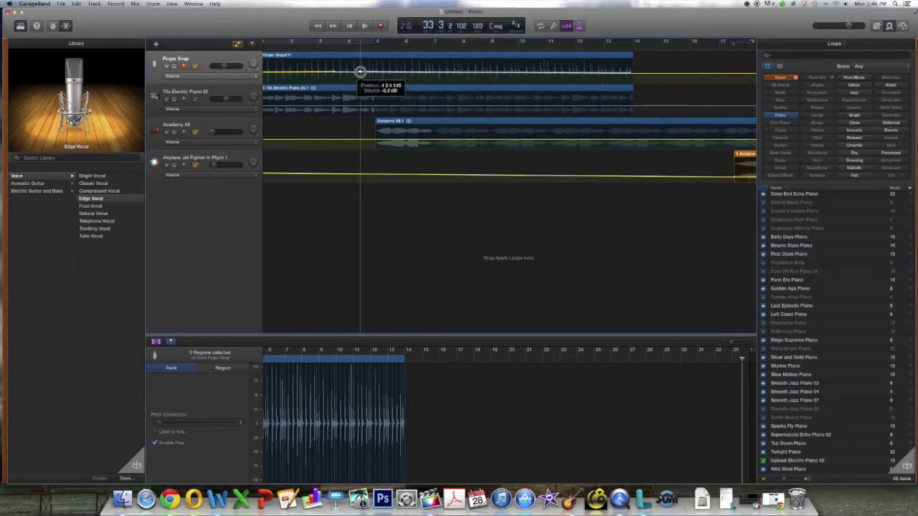
left_click_drag(360, 72, 360, 72)
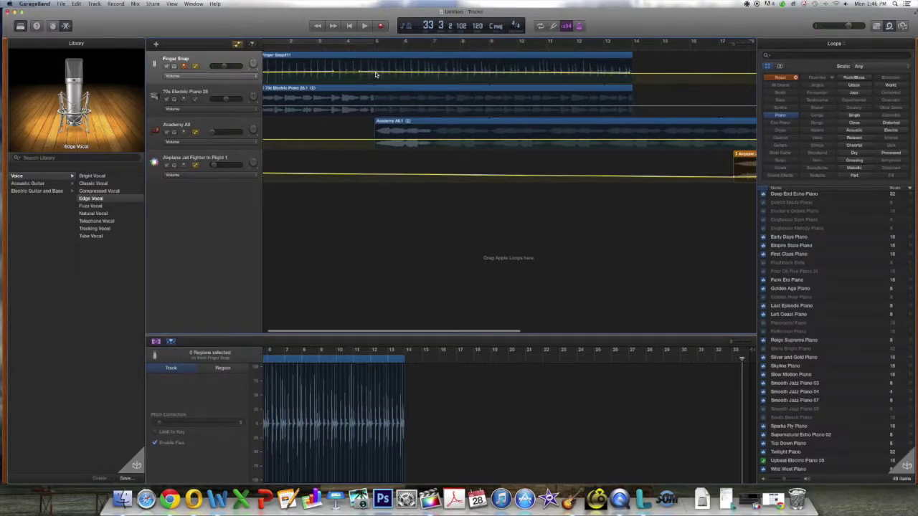
Dip the Finger Snap volume to about -9 dB at bar 5 and add a point near bar 13.
left_click(375, 72)
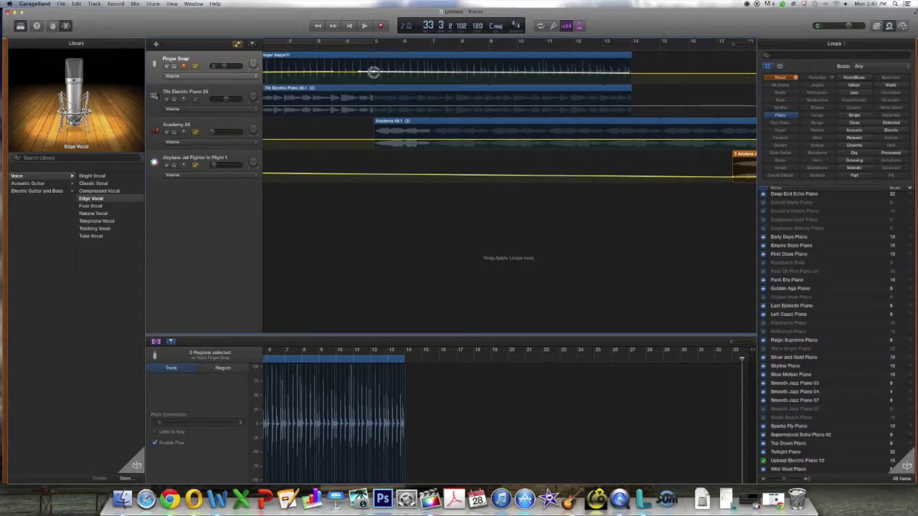
left_click_drag(374, 71, 374, 73)
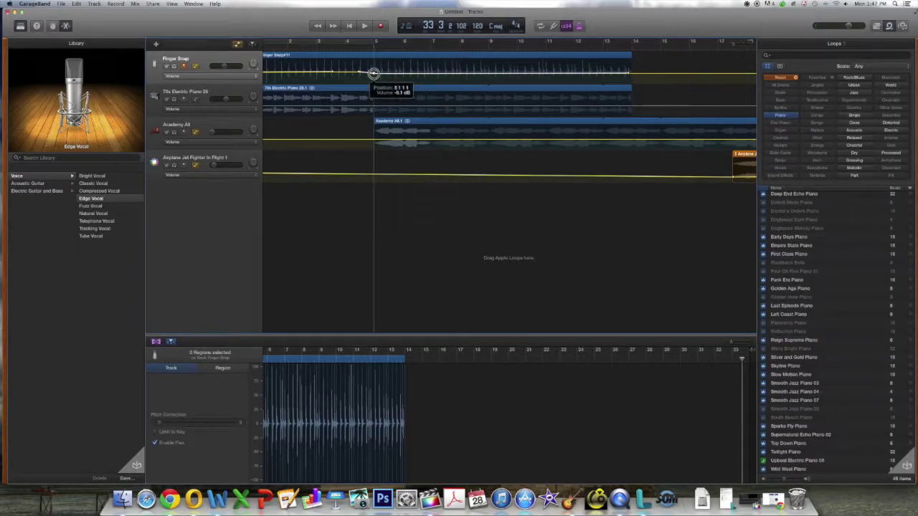
left_click_drag(374, 73, 374, 73)
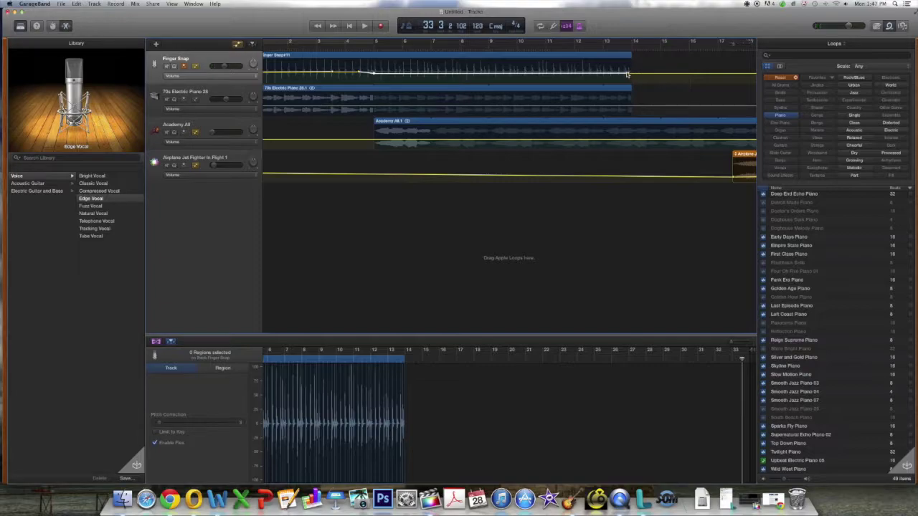
left_click(627, 73)
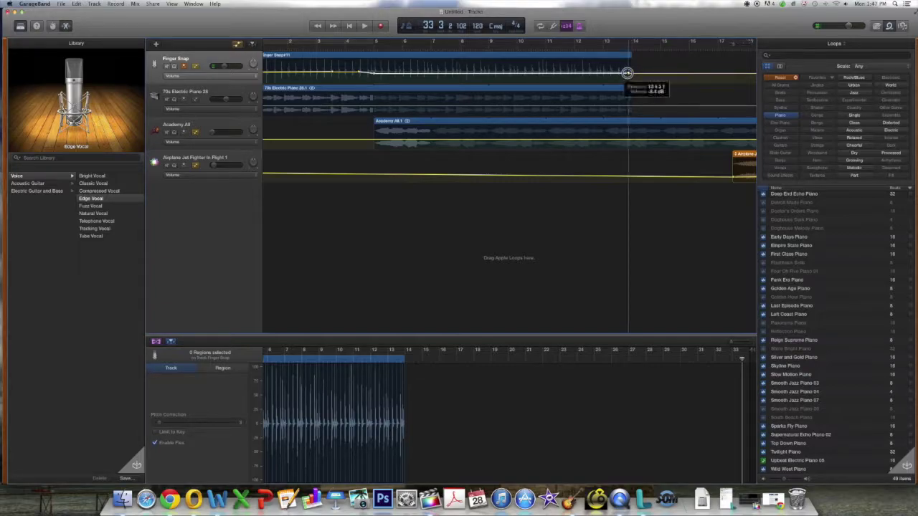
Trim the end of the Finger Snap#11 region to 12 bars, ending just before bar 14.
left_click(404, 421)
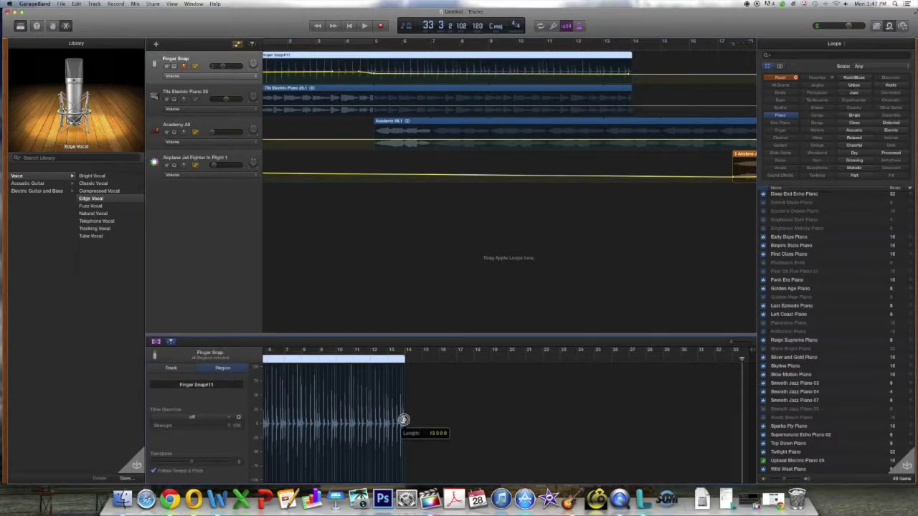
left_click_drag(402, 420, 402, 420)
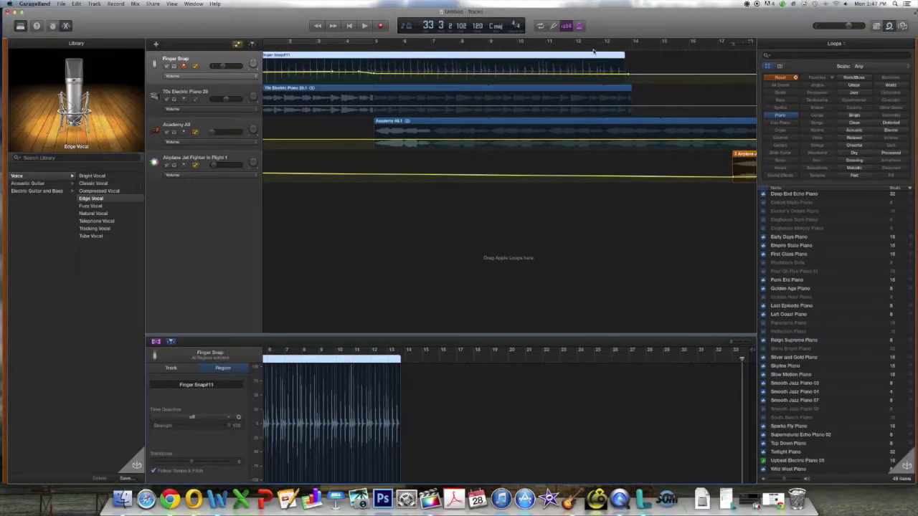
scroll(594, 50, "right", 10)
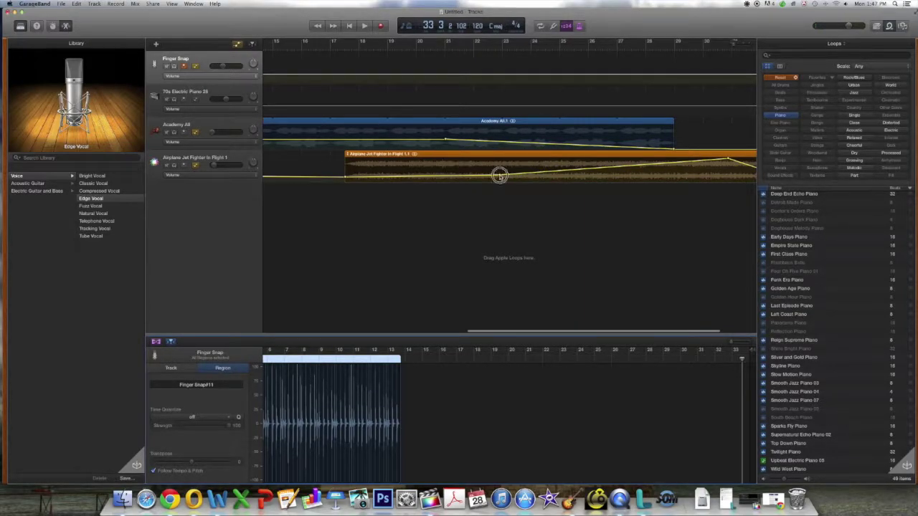
Add an Academy All volume point near bar 21 and drop the late bar-28 point to about -34.8 dB.
left_click_drag(500, 175, 500, 174)
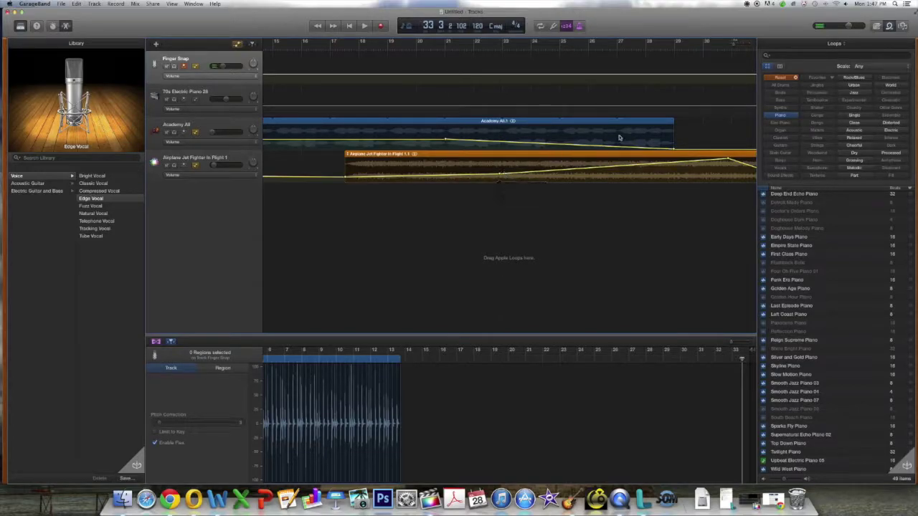
left_click_drag(675, 151, 644, 148)
left_click(446, 139)
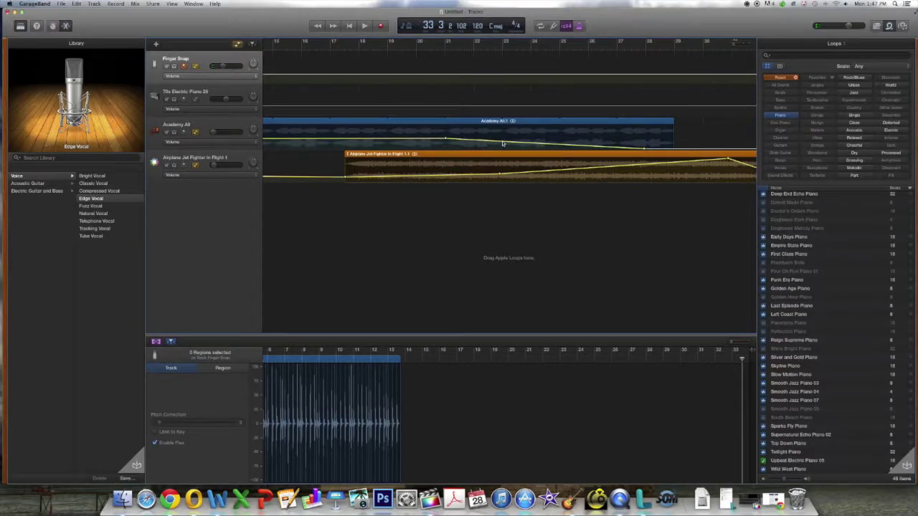
left_click(643, 147)
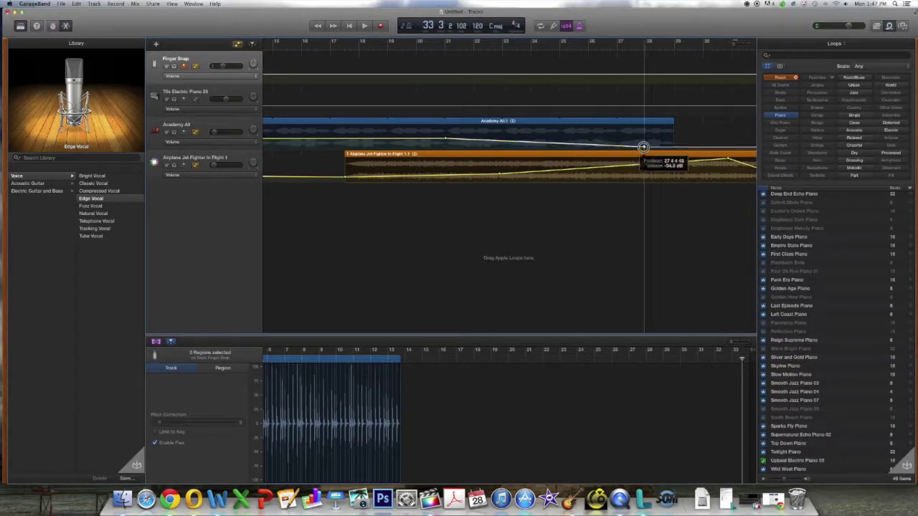
left_click_drag(644, 147, 656, 149)
key("Return")
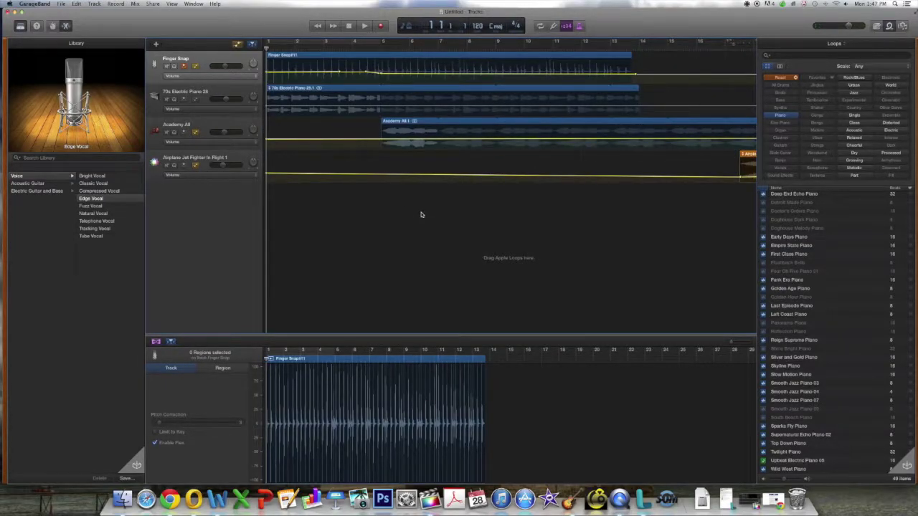
Play the song from bar 1 through to the end to hear the automation curves.
key("space")
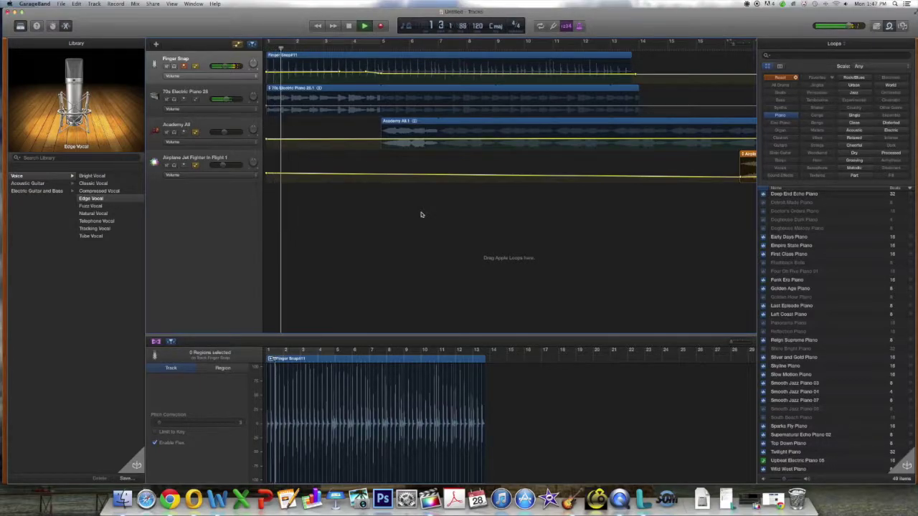